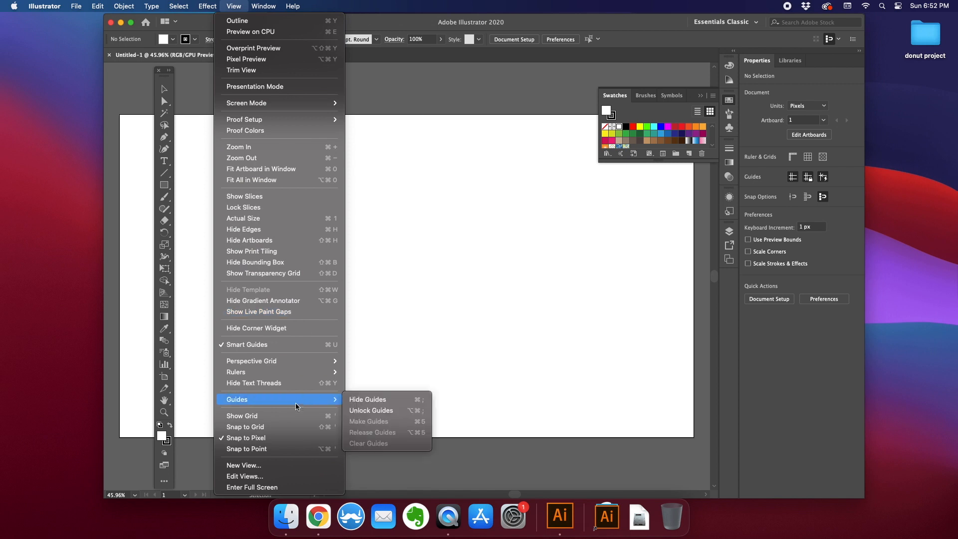
- Show the grid and draw a square about 501 × 501 px on the artboard
click(262, 414)
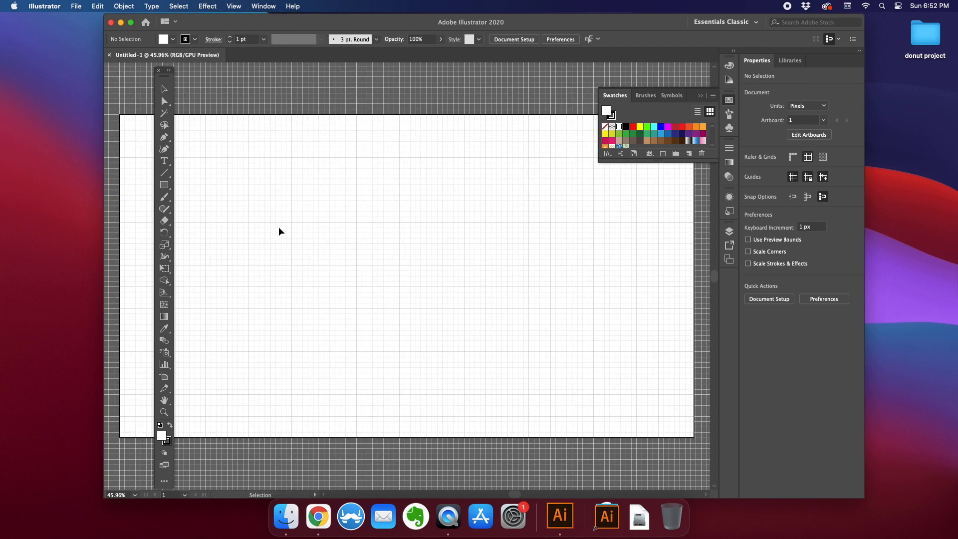
click(168, 185)
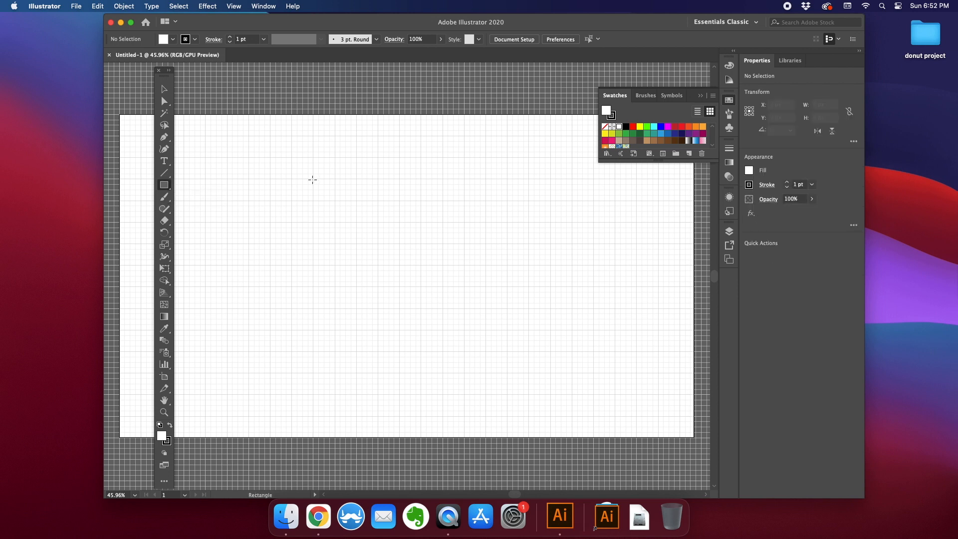
drag(314, 179, 464, 328)
- Set the square's fill to red and its stroke to none
click(173, 39)
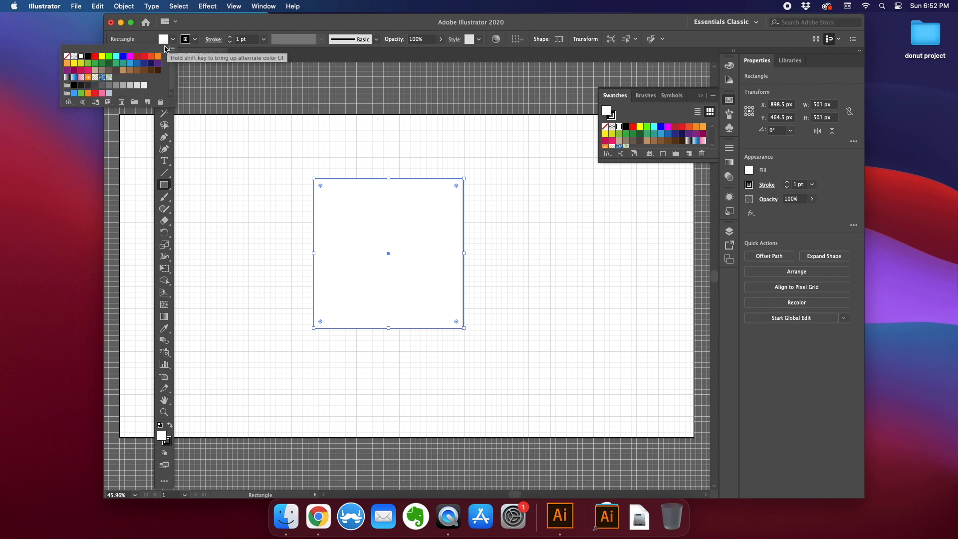
click(94, 57)
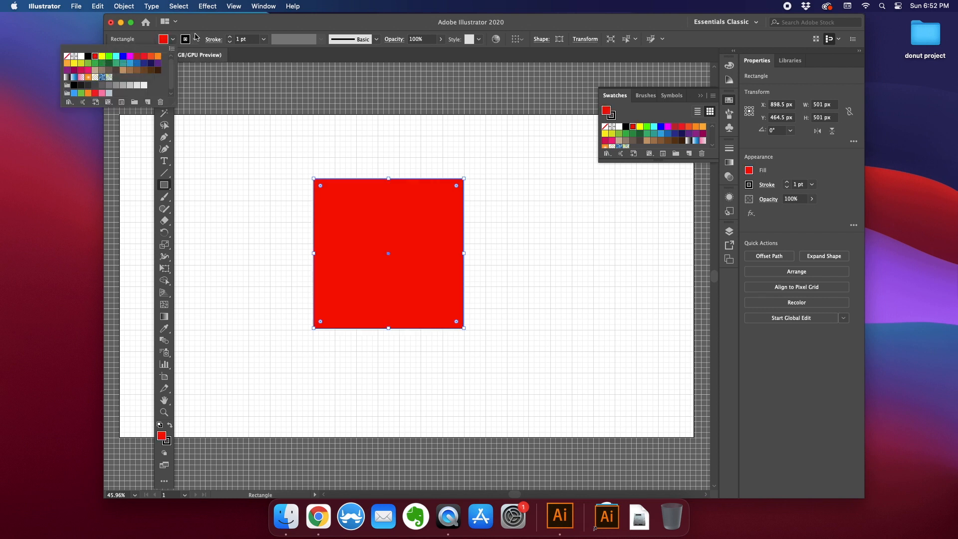
click(193, 39)
click(195, 40)
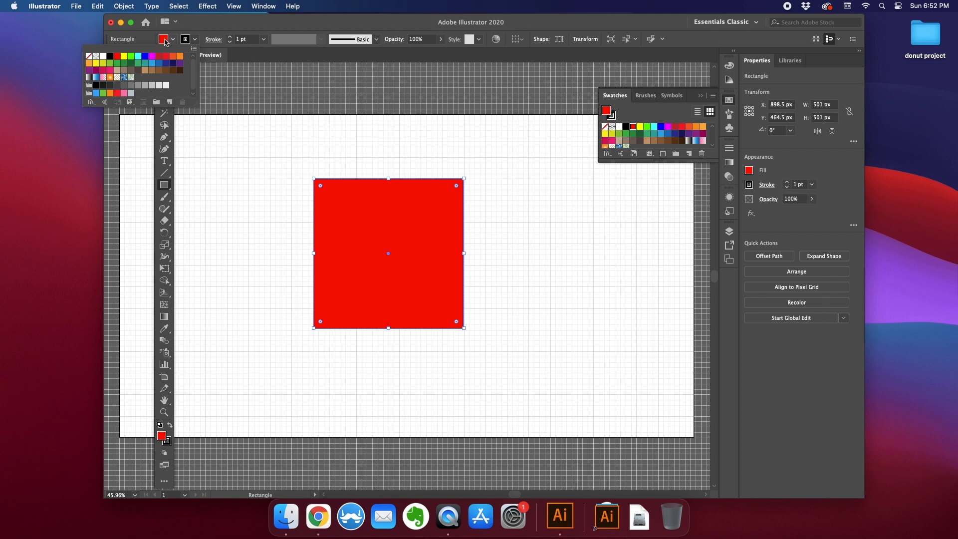
click(89, 56)
click(204, 31)
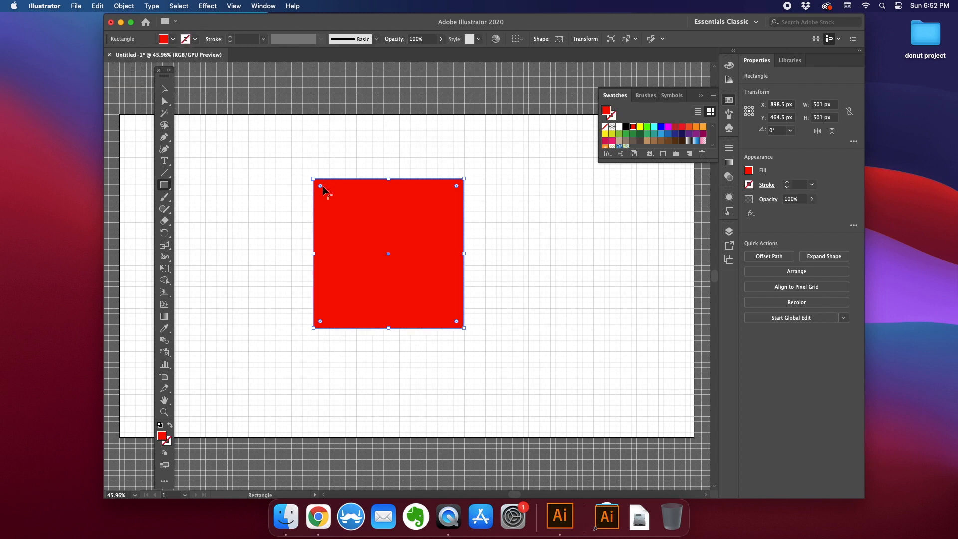
- Round all four corners of the red square using the corner widget
drag(320, 185, 337, 204)
click(164, 91)
click(265, 167)
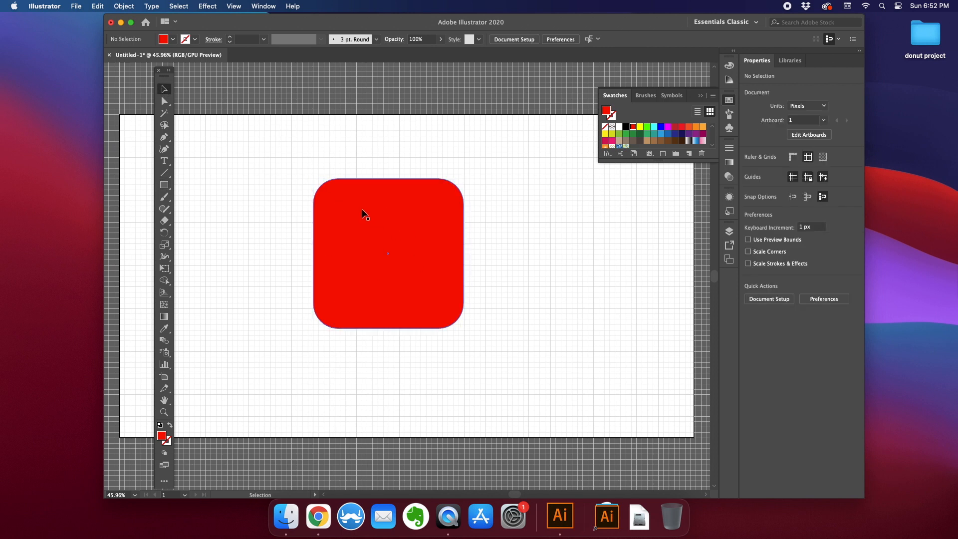
- Draw a white square about 156 px wide in the middle of the red rounded square
click(163, 185)
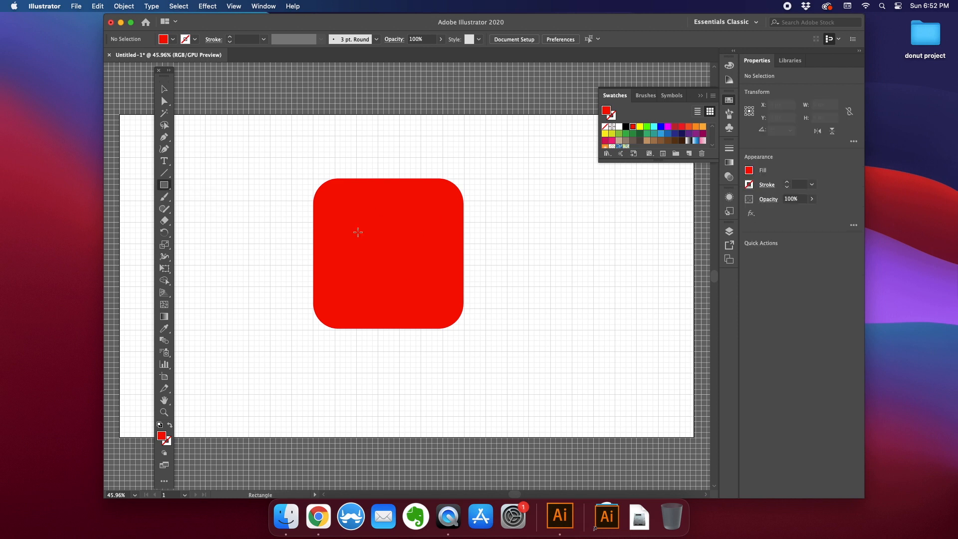
drag(362, 229, 410, 275)
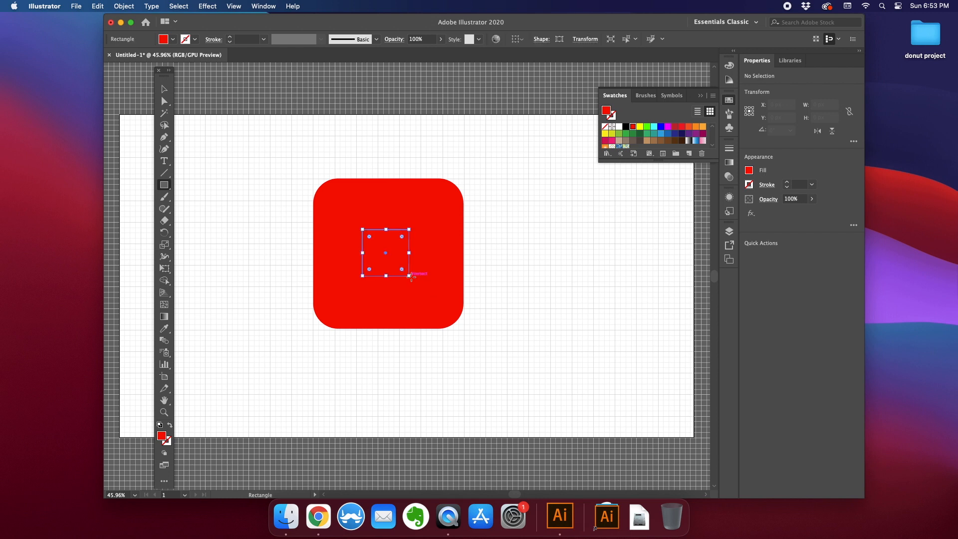
click(172, 39)
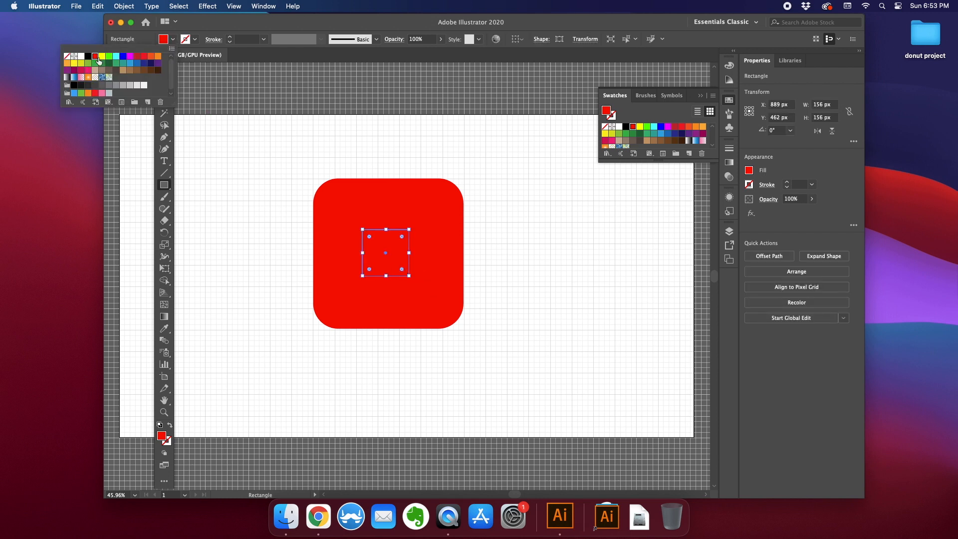
click(80, 57)
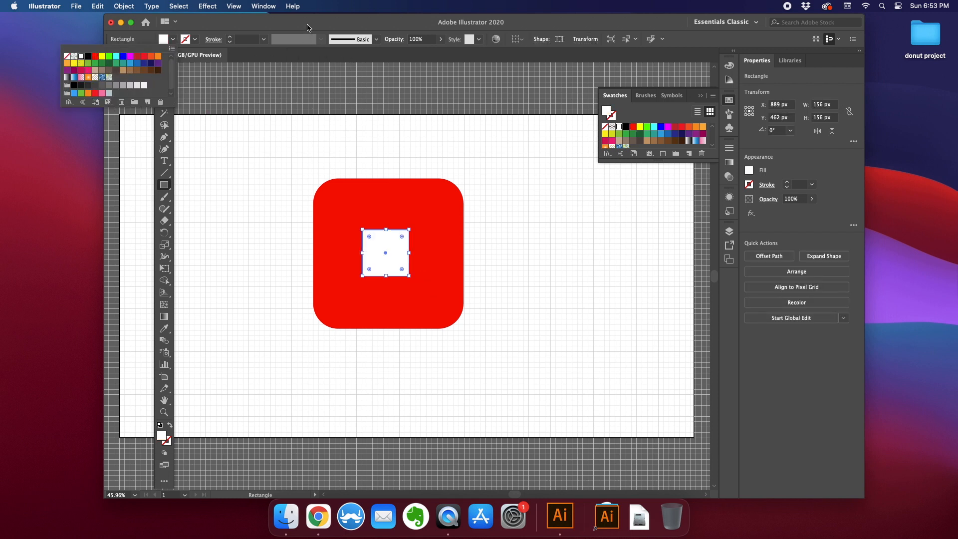
click(309, 27)
- Reshape the white square into a right-pointing play triangle by moving its right corners to one point
click(164, 101)
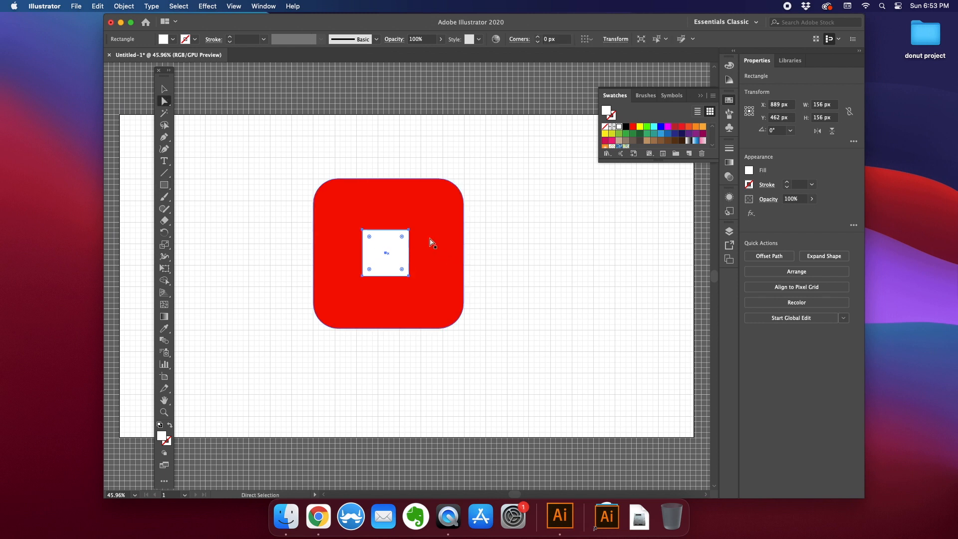
click(409, 230)
drag(409, 231, 387, 258)
click(164, 89)
click(252, 172)
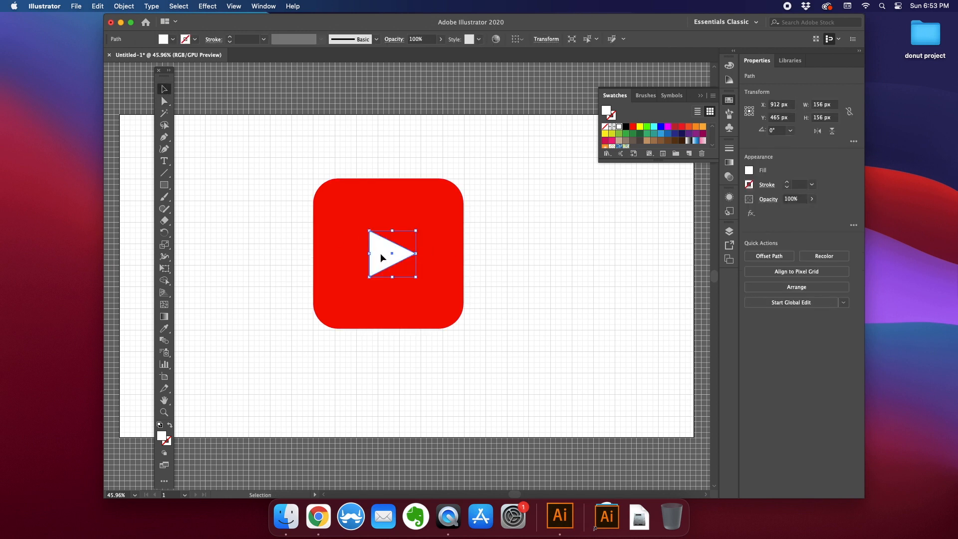
- Nudge the triangle slightly to center it inside the red square
click(524, 255)
drag(385, 257, 389, 258)
click(265, 234)
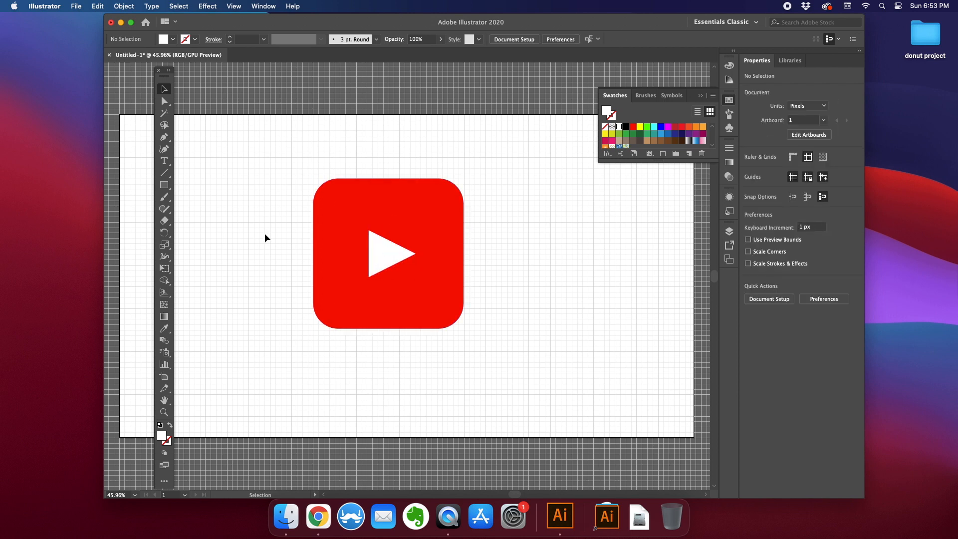
- Open the 3D Extrude & Bevel options for the red rounded square with preview turned on
click(334, 211)
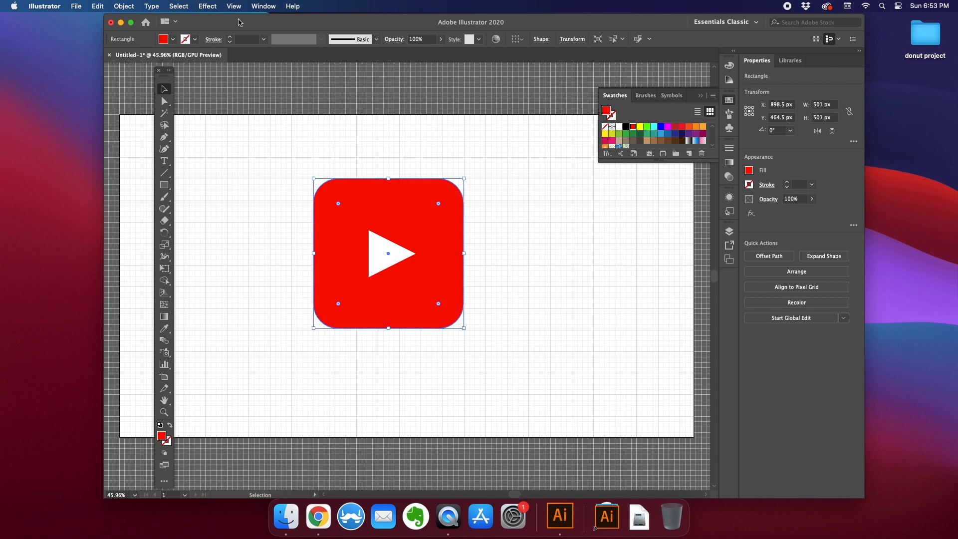
click(206, 6)
mouse_move(216, 75)
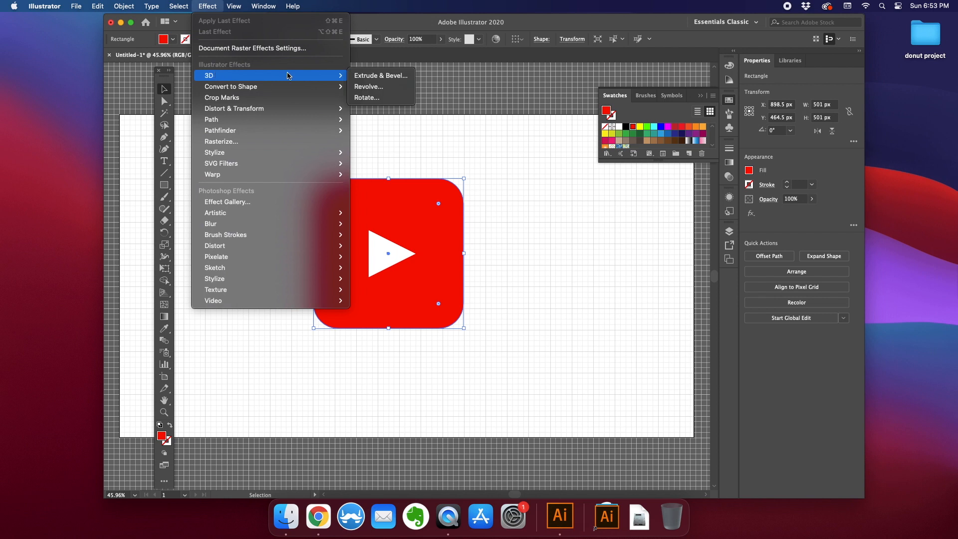
click(386, 76)
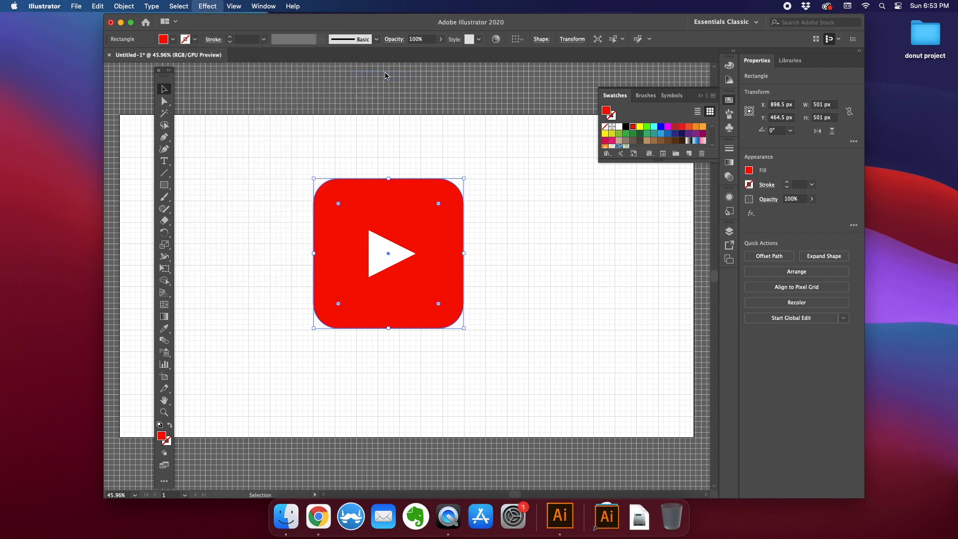
drag(527, 122, 526, 149)
click(484, 346)
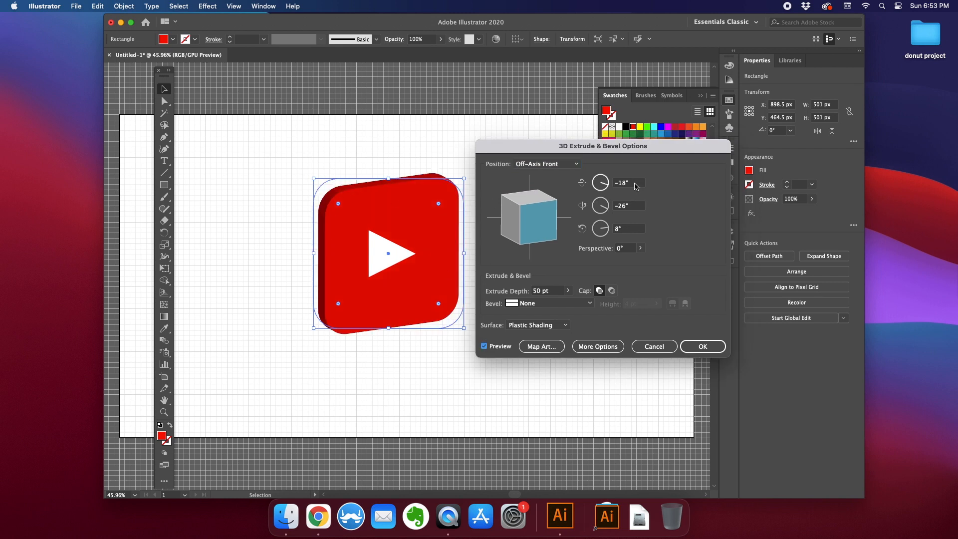
- Set the Y-axis and Z-axis rotation angles to 0°
click(589, 210)
text(0)
key(super+z)
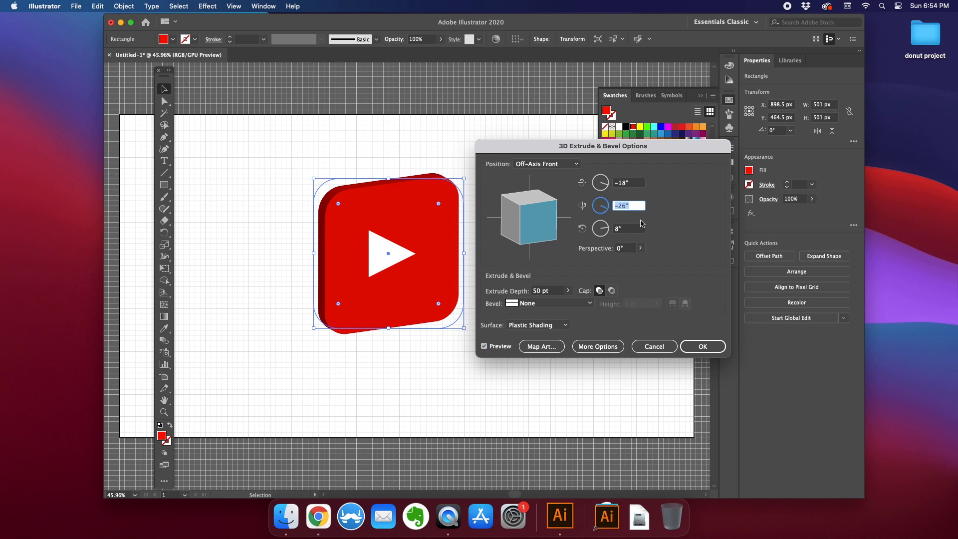
text(0)
click(635, 183)
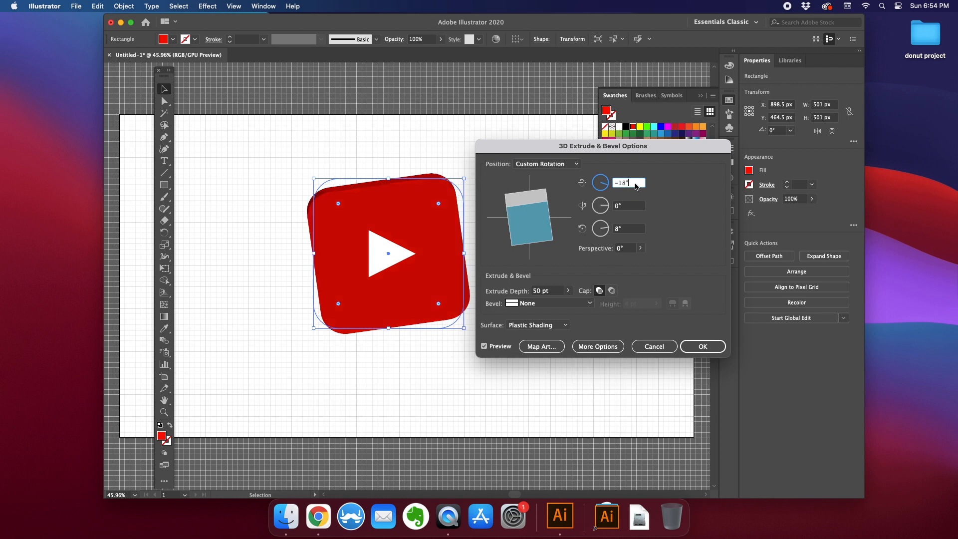
click(632, 229)
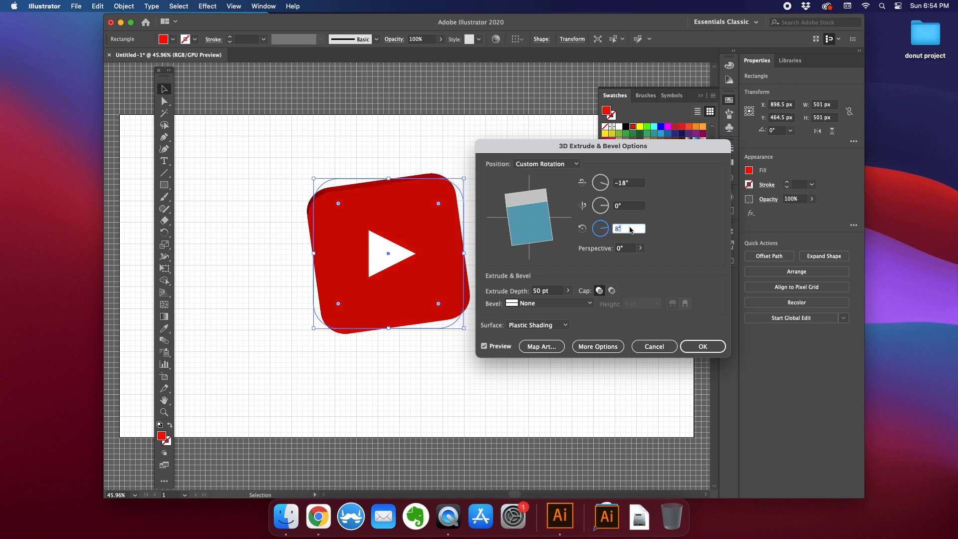
key(BackSpace)
key(BackSpace)
text(0)
click(639, 206)
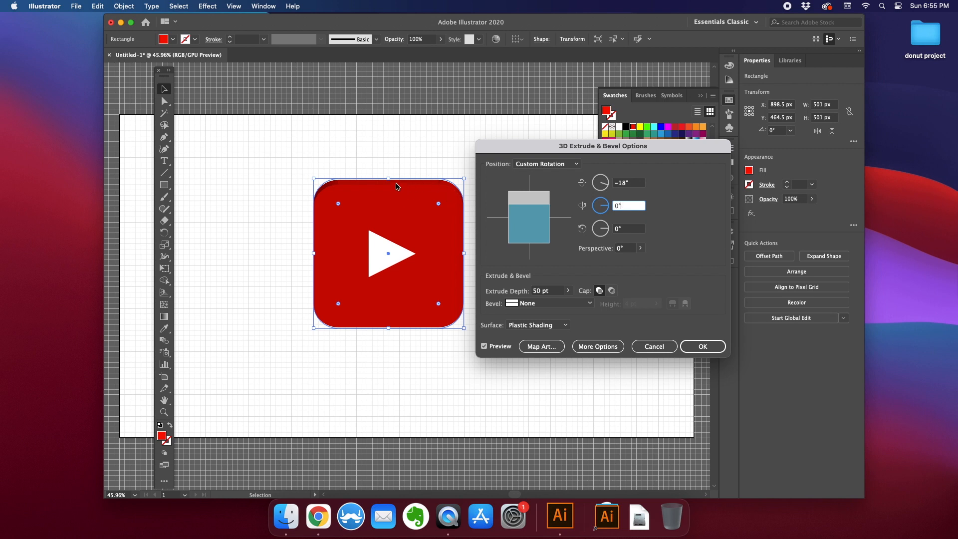
- Set the bevel to Rounded and apply the 3D extrude to the red square
click(543, 325)
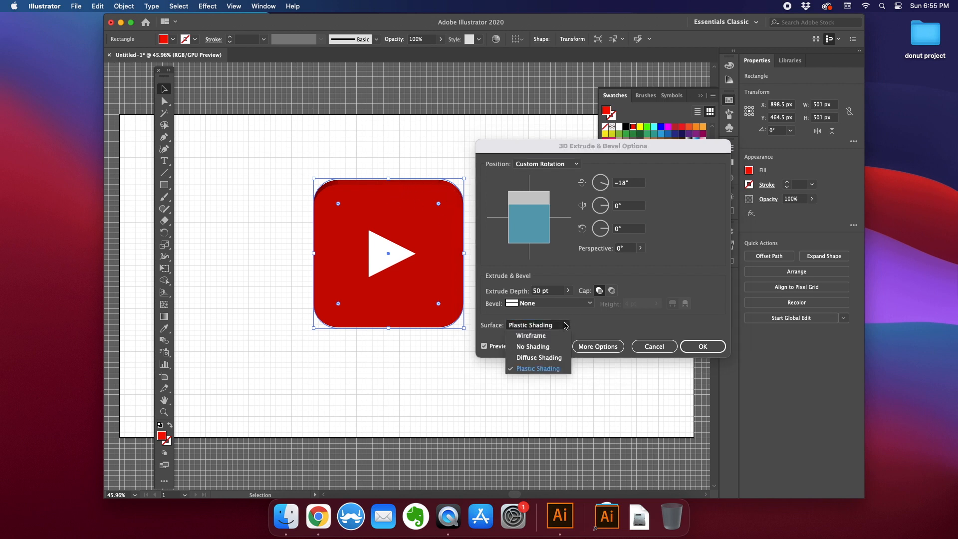
click(549, 303)
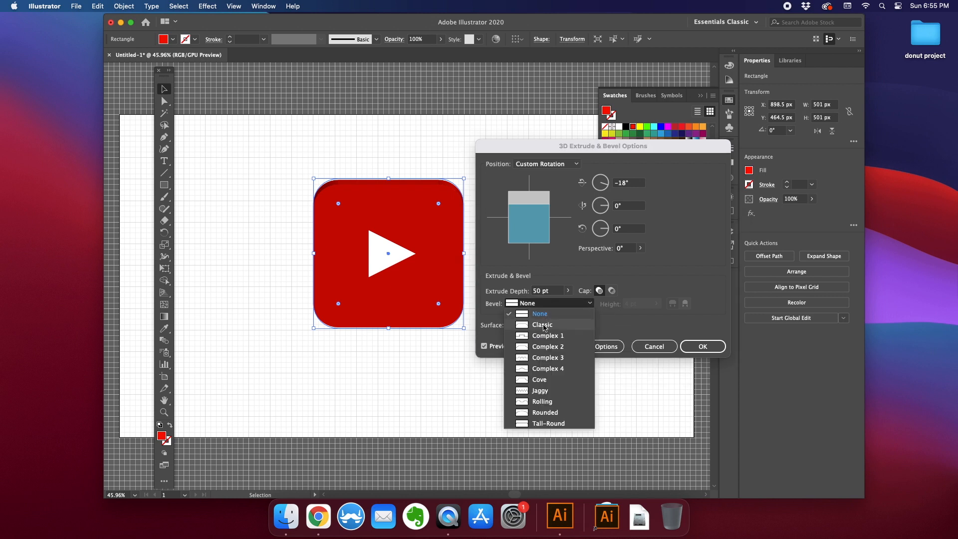
click(542, 325)
click(564, 307)
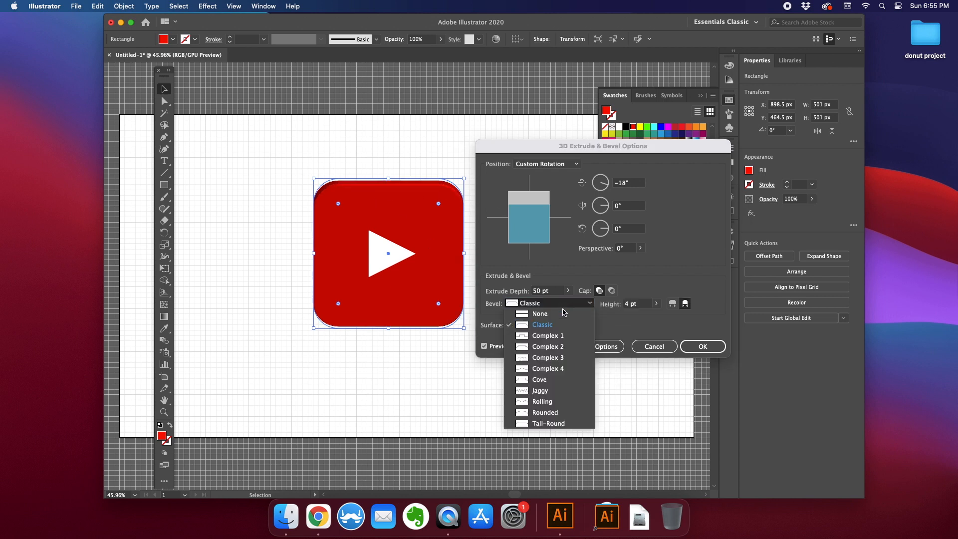
click(552, 414)
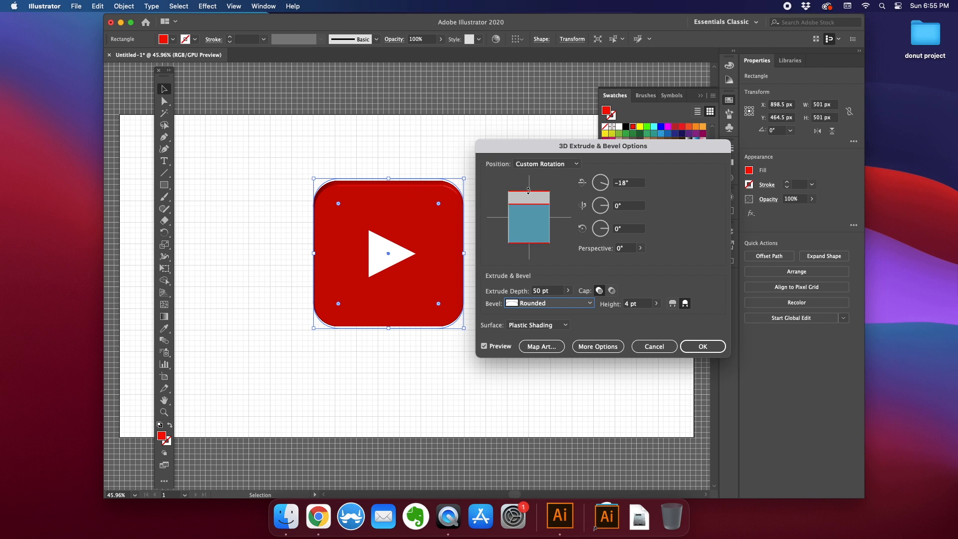
click(695, 347)
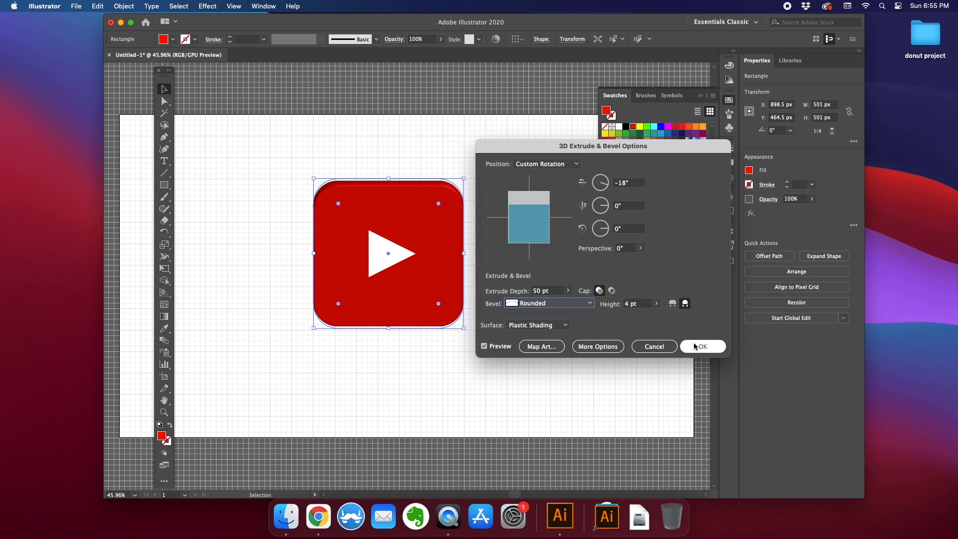
click(487, 287)
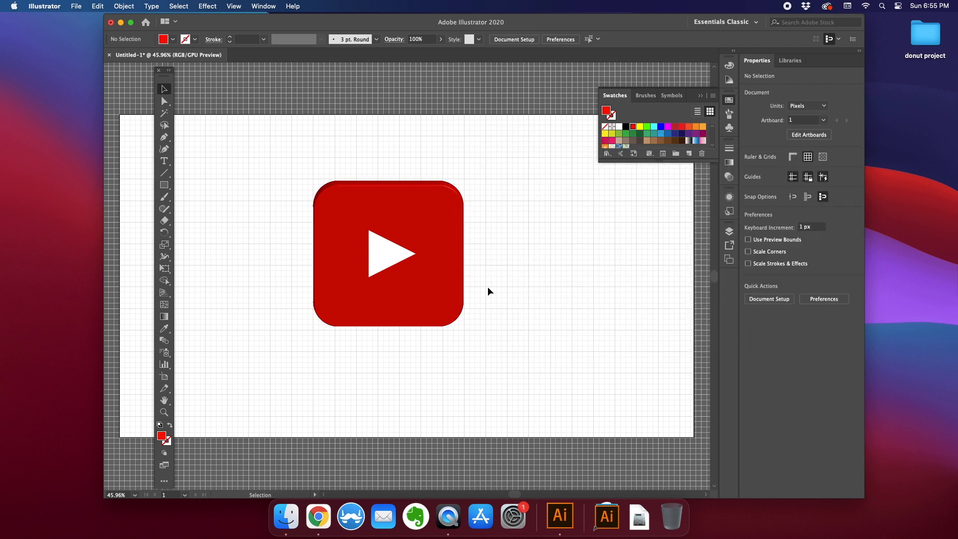
- Open the 3D Extrude & Bevel options for the white triangle
click(394, 261)
click(215, 6)
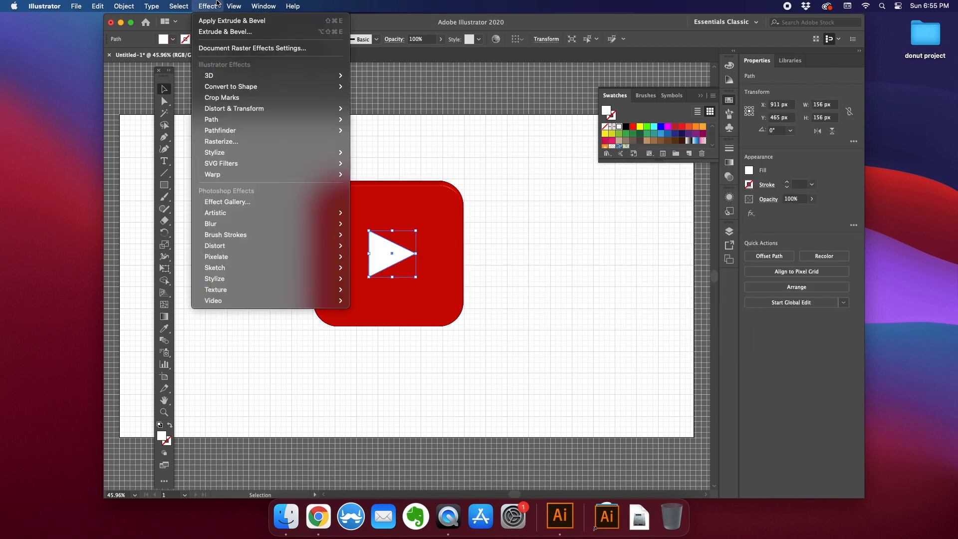
mouse_move(212, 76)
click(384, 76)
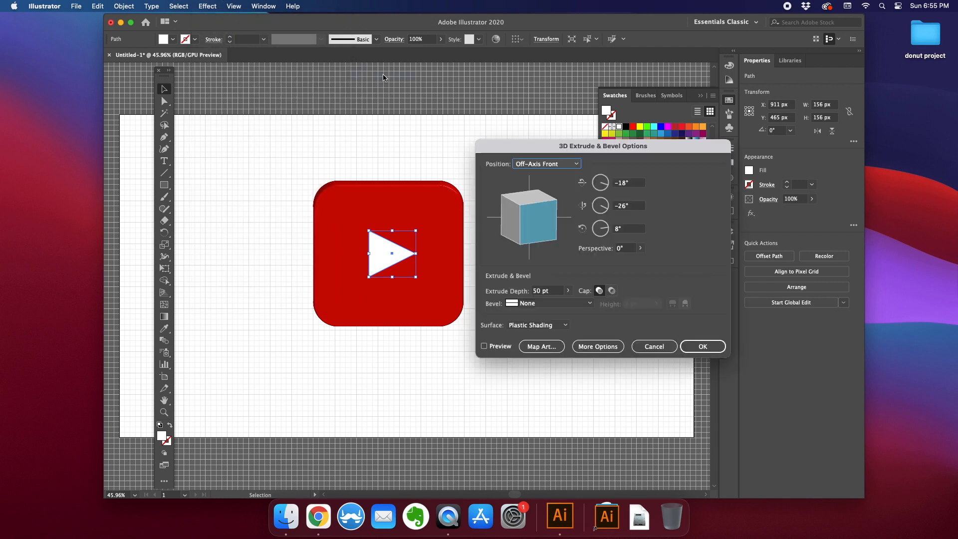
- Set the triangle's Y-axis and Z-axis rotation angles to 0°
click(631, 205)
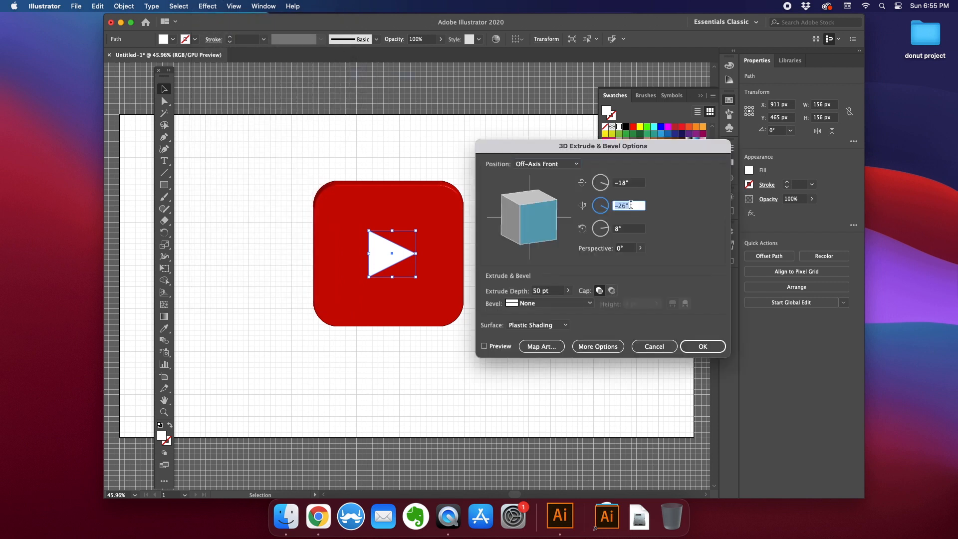
text(0)
click(627, 229)
drag(627, 230, 605, 229)
text(0)
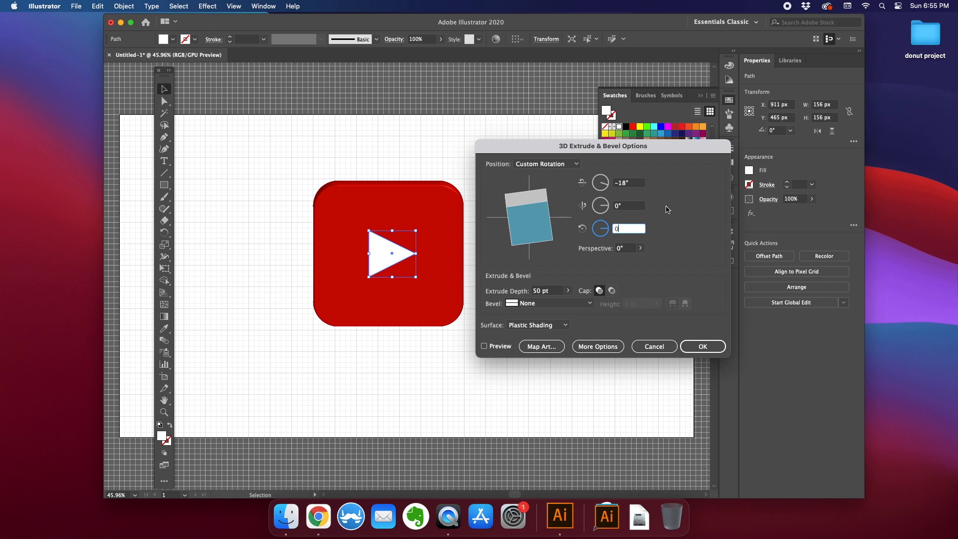
- Preview the triangle's extrusion, set its bevel to Rounded, and apply the 3D extrude
click(483, 346)
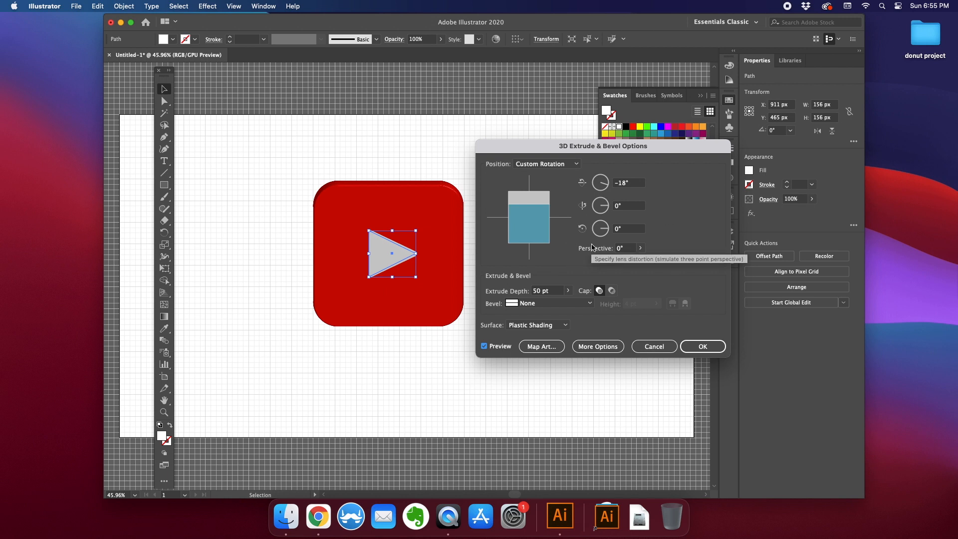
click(522, 304)
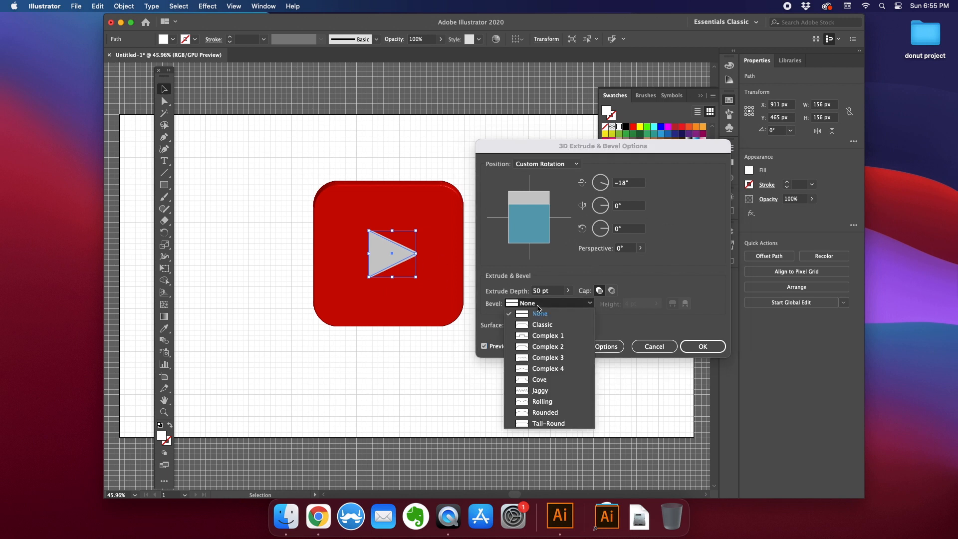
click(522, 413)
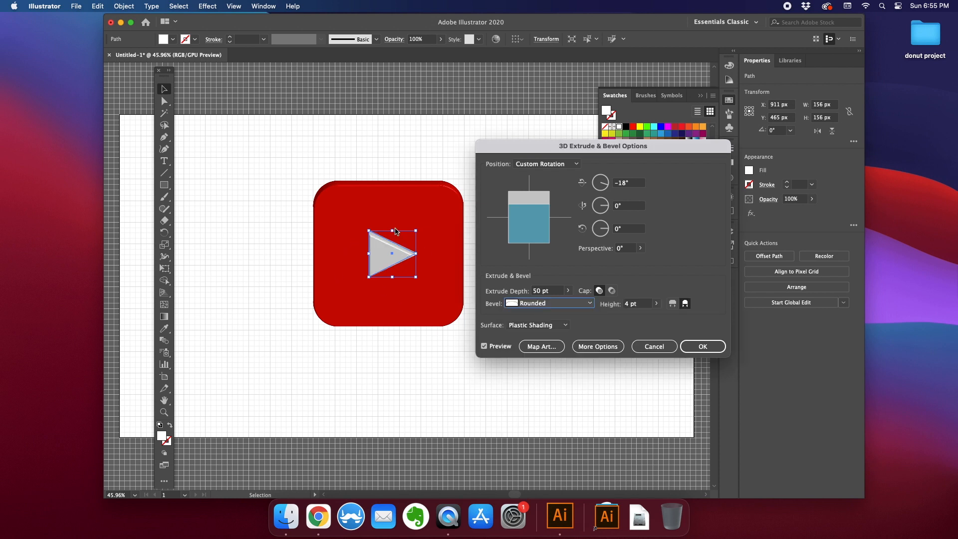
click(702, 345)
click(523, 276)
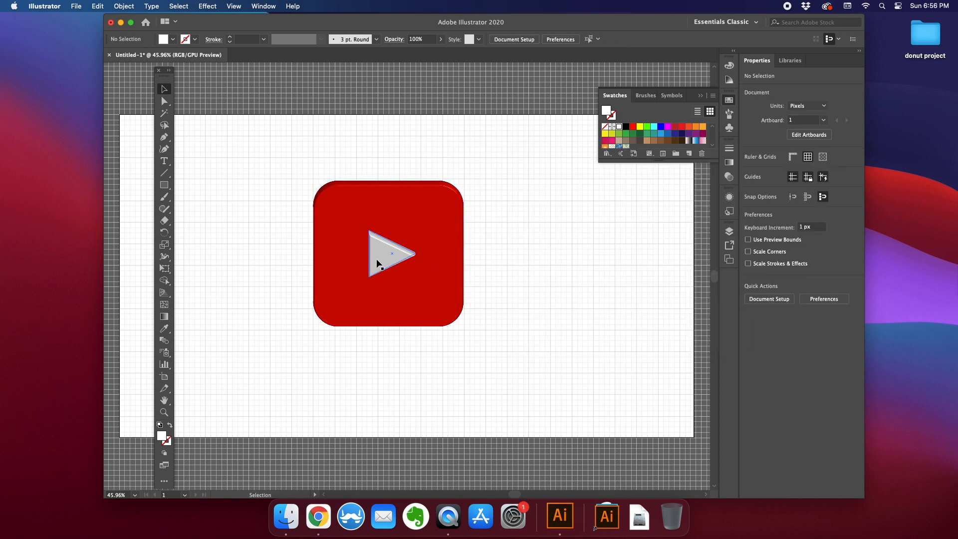
- Open Drop Shadow for the white triangle, turn on preview, and set the shadow mode to Normal
click(397, 257)
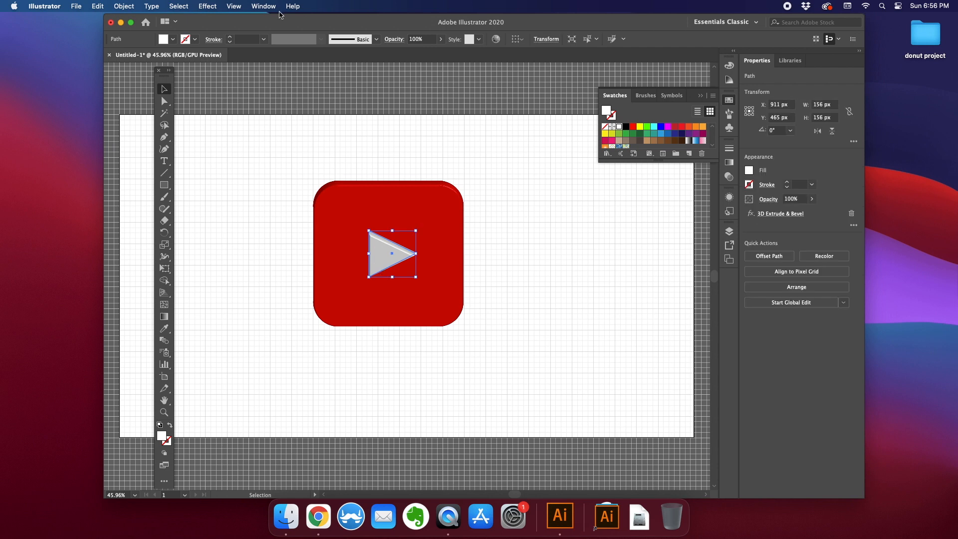
click(208, 7)
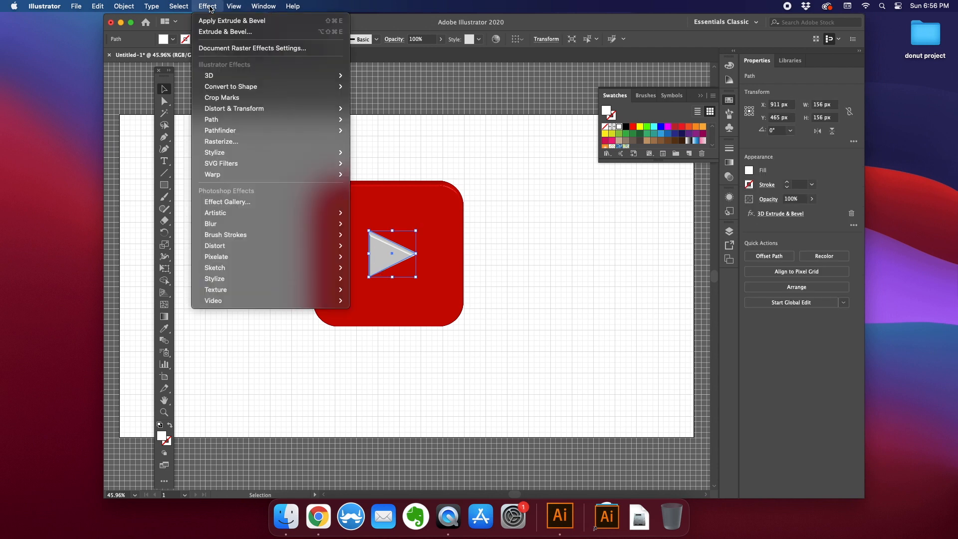
mouse_move(227, 178)
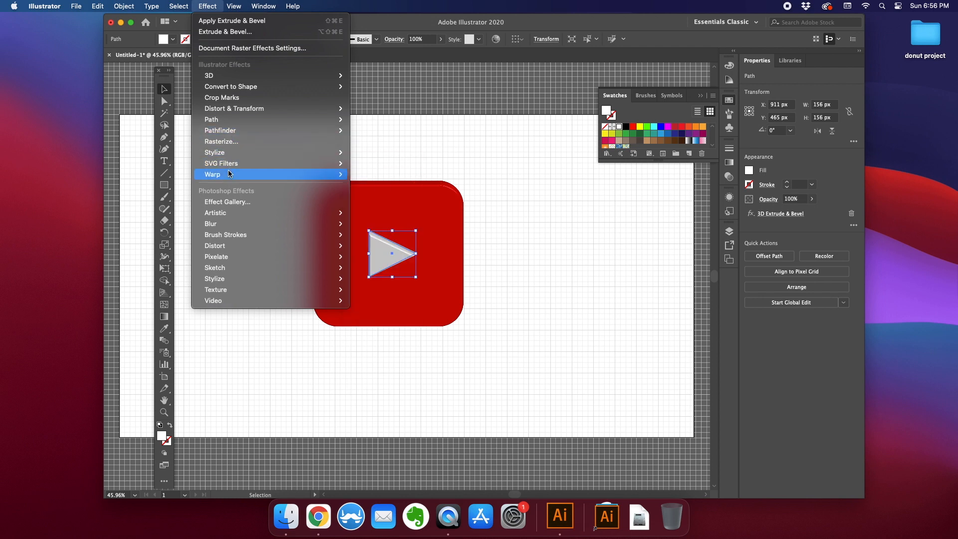
mouse_move(229, 153)
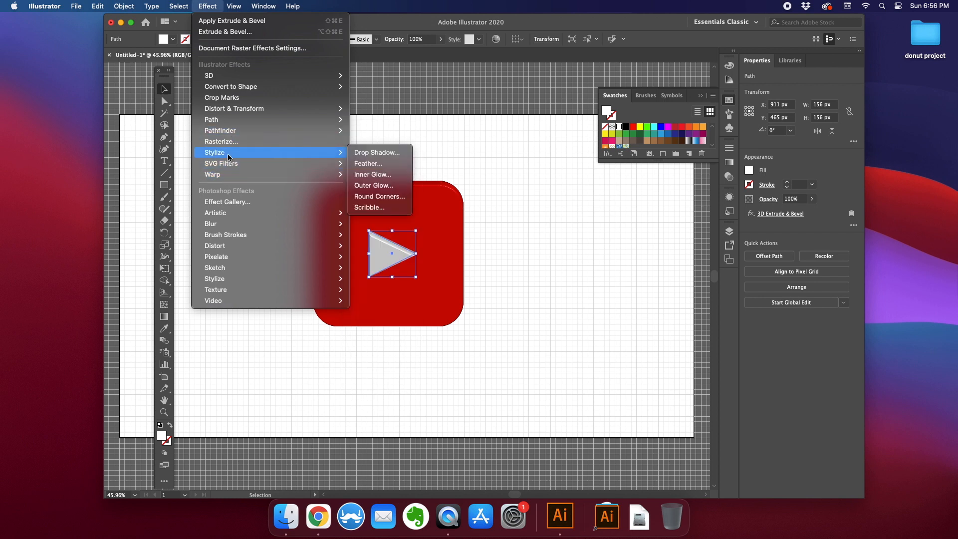
click(357, 153)
drag(457, 187, 568, 188)
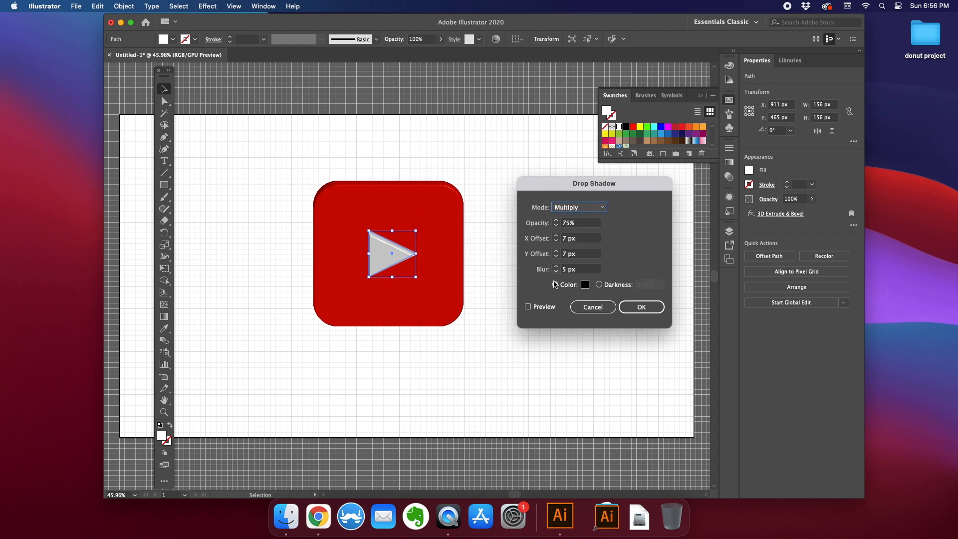
click(528, 307)
click(584, 207)
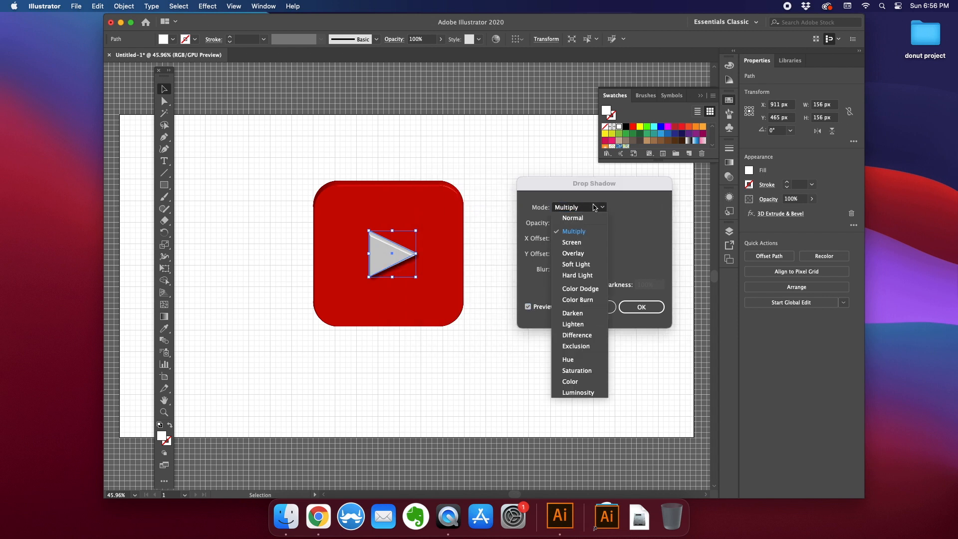
click(576, 243)
click(578, 208)
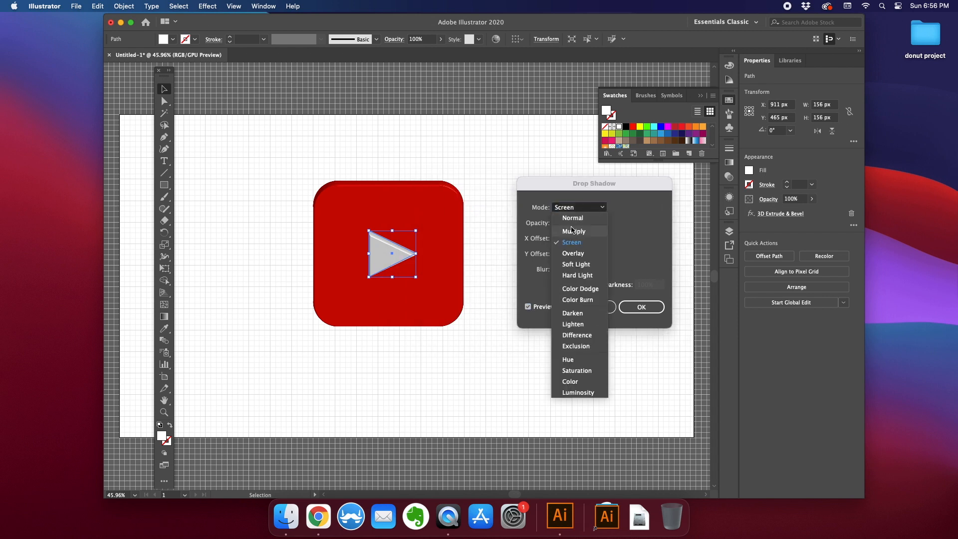
click(576, 221)
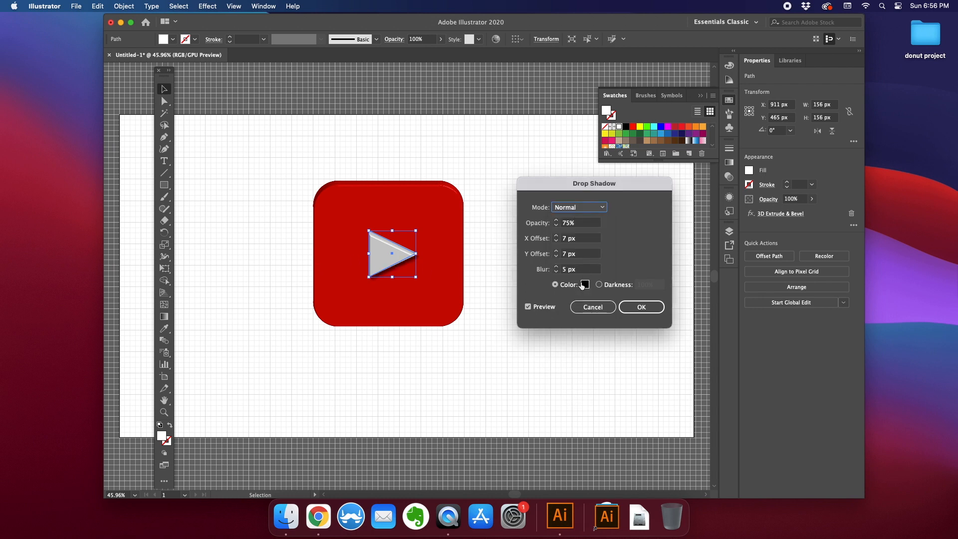
- Set the drop shadow's blur to 26 px and apply the shadow
click(556, 267)
click(557, 268)
click(556, 267)
click(556, 267)
click(556, 267)
click(557, 267)
click(557, 268)
click(556, 267)
click(557, 267)
click(557, 267)
click(557, 267)
click(557, 267)
click(557, 267)
click(557, 267)
click(557, 268)
click(557, 267)
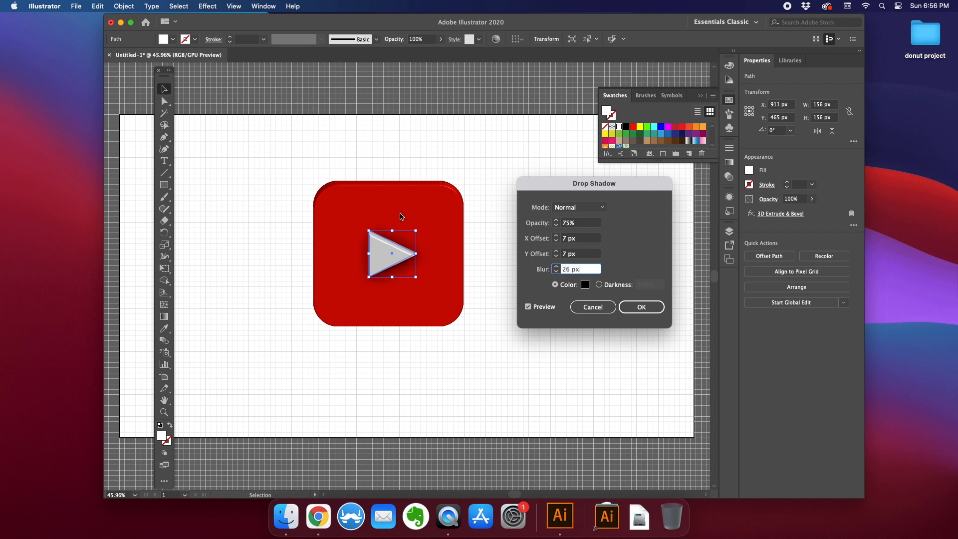
click(642, 307)
click(525, 283)
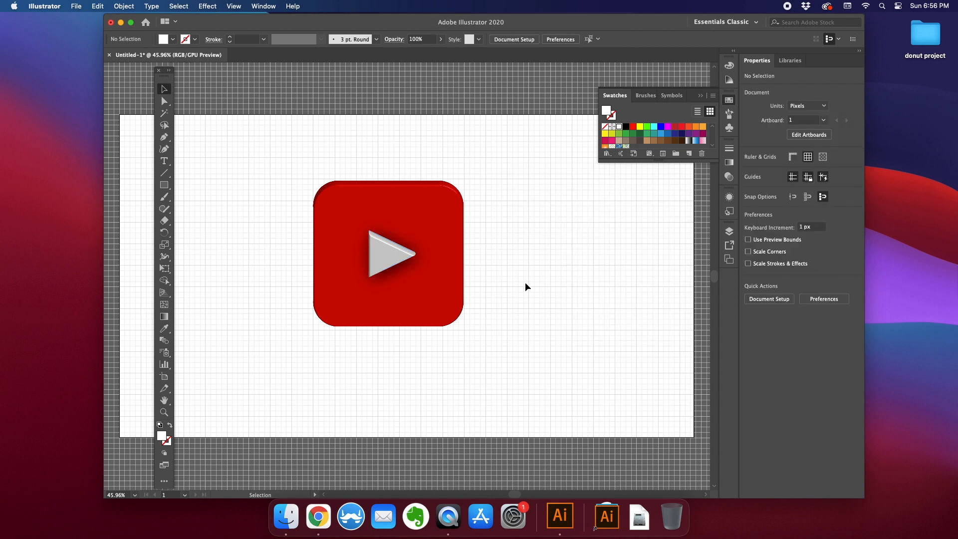
drag(247, 160, 489, 352)
drag(295, 160, 468, 337)
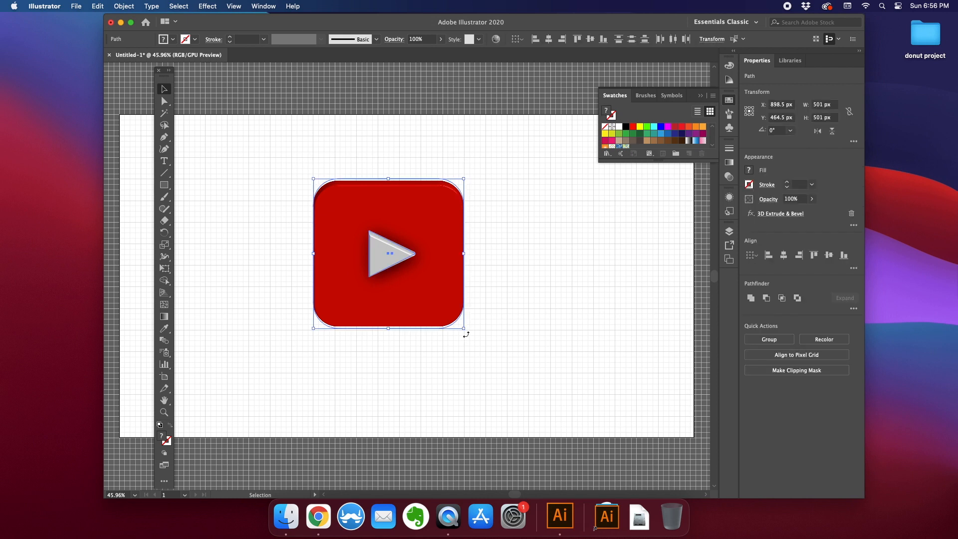
click(254, 151)
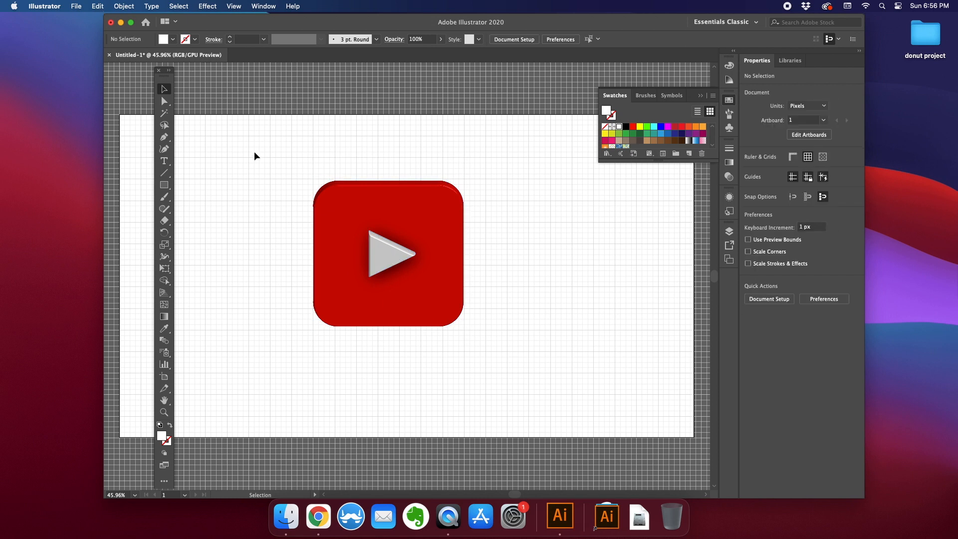
drag(299, 153, 546, 342)
click(278, 307)
- Draw a flat ellipse about 398 × 25 px below the red square and fill it with black
drag(164, 184, 202, 209)
drag(332, 342, 452, 349)
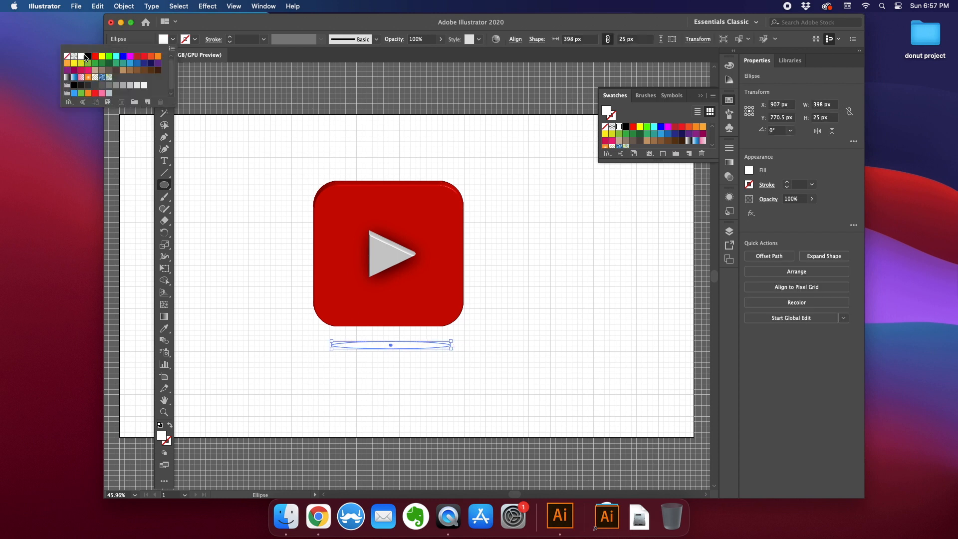
click(88, 56)
click(163, 89)
click(338, 336)
click(399, 346)
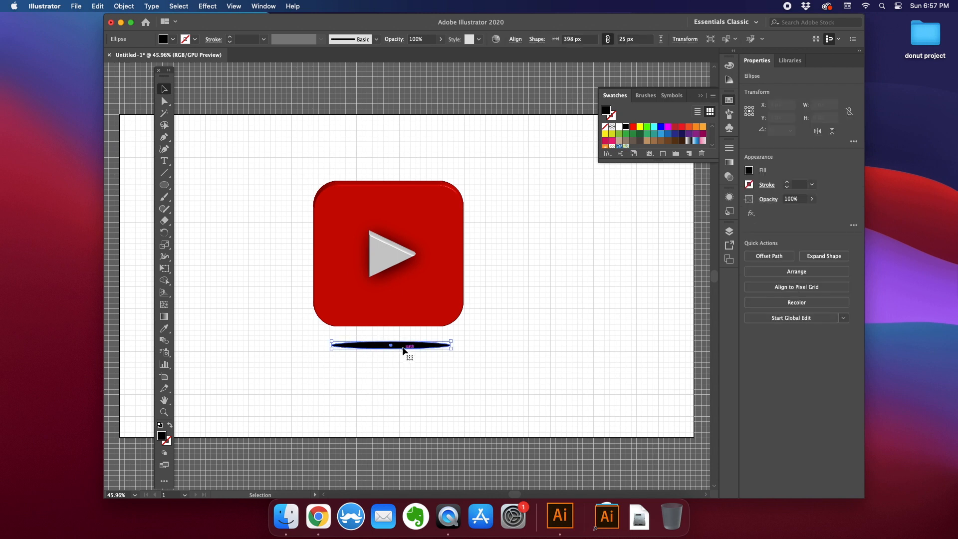
- Apply a Gaussian Blur with a 6 pixel radius to the ellipse
click(198, 5)
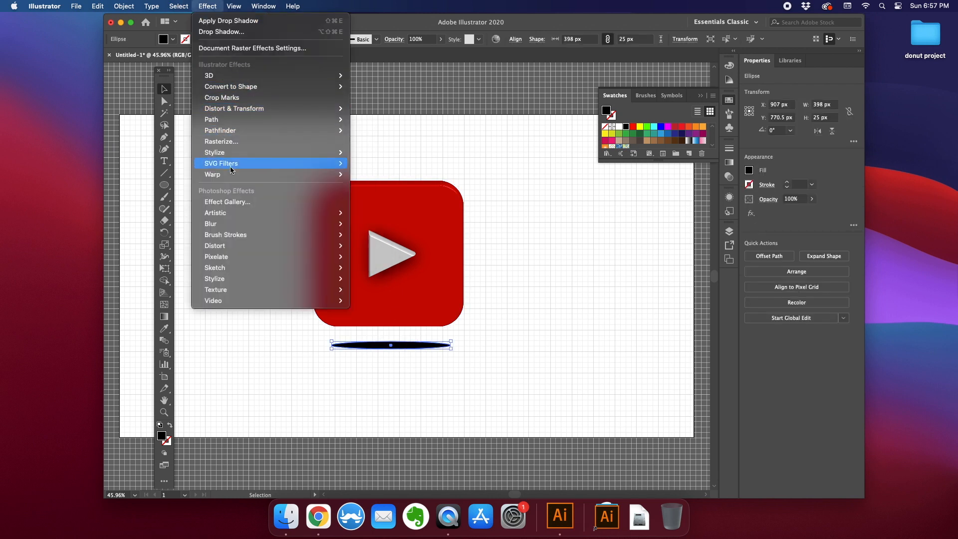
mouse_move(238, 223)
click(382, 228)
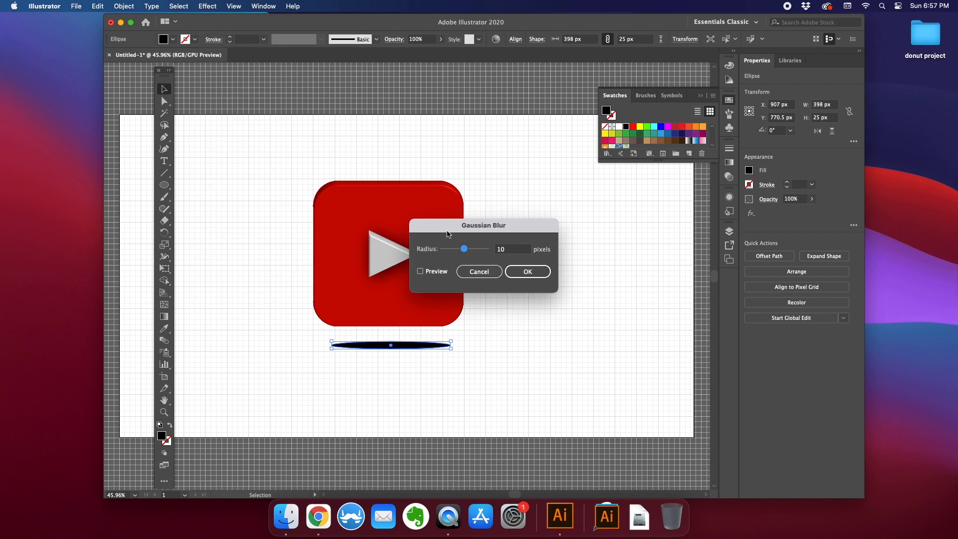
click(420, 271)
mouse_move(464, 249)
mouse_down()
mouse_move(485, 252)
mouse_move(454, 252)
mouse_up()
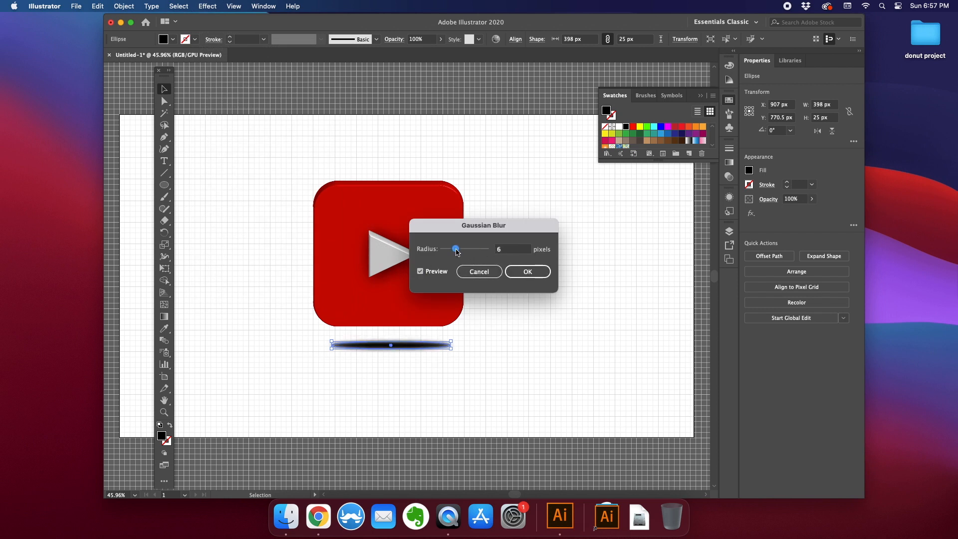
key(Return)
- Lower the ellipse shadow's opacity to 41%
click(441, 39)
drag(439, 52, 418, 51)
click(490, 190)
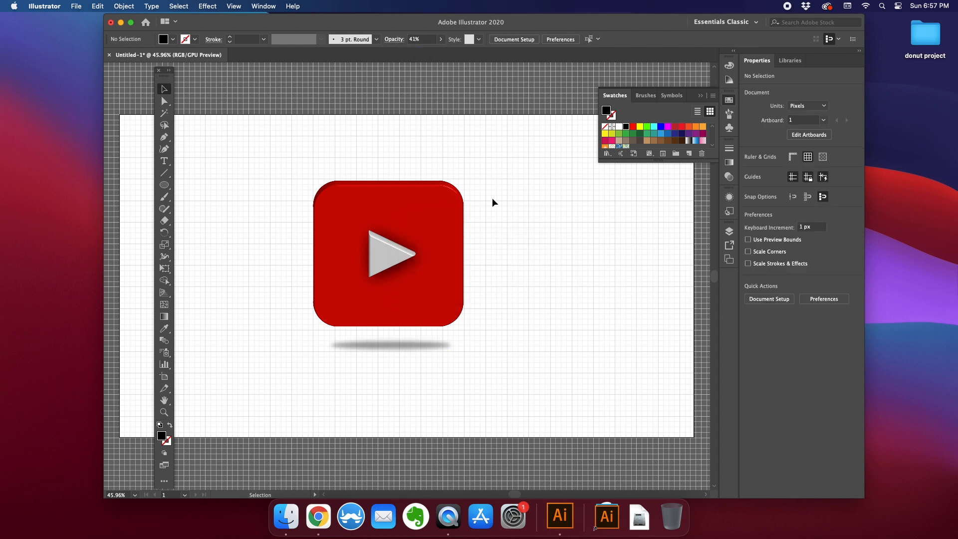
- Hide the grid and zoom out to review the finished logo
key(super+apostrophe)
key(super+minus)
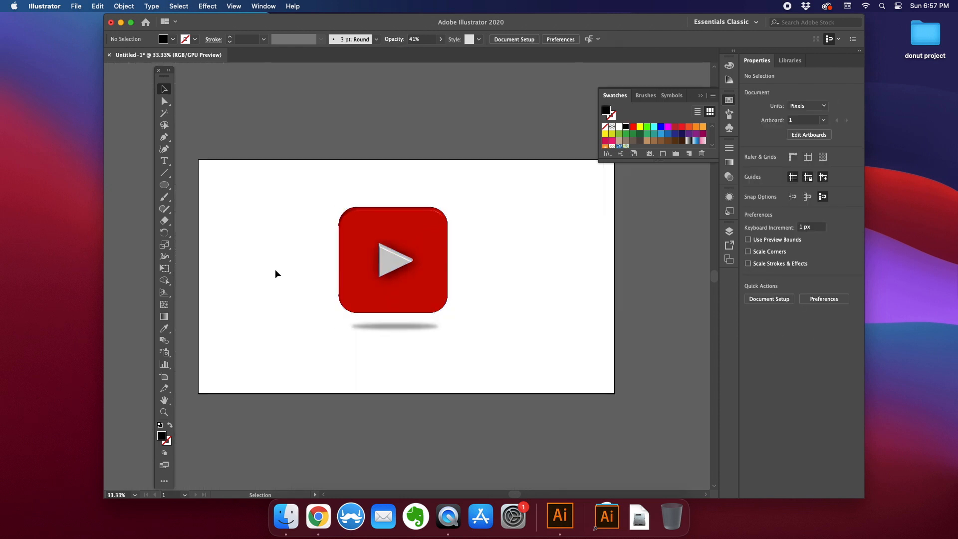